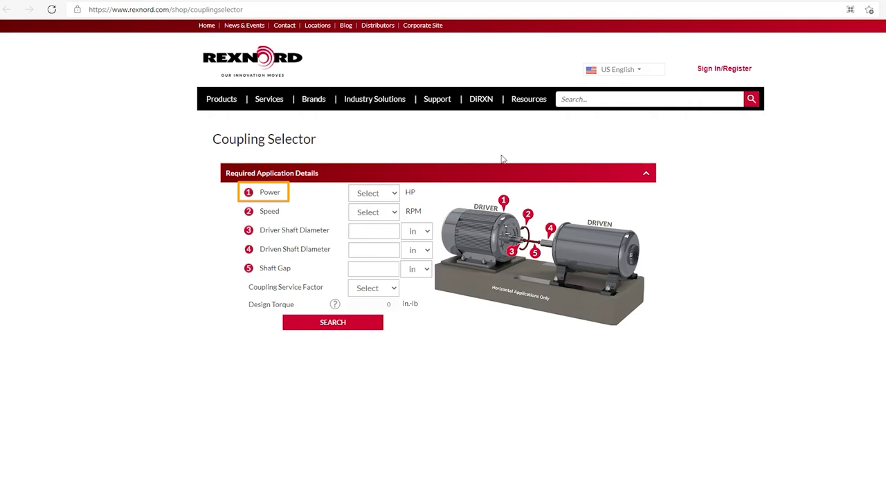
Choose 20 HP from the Power list
{"action": "left_click", "coordinate": [393, 193]}
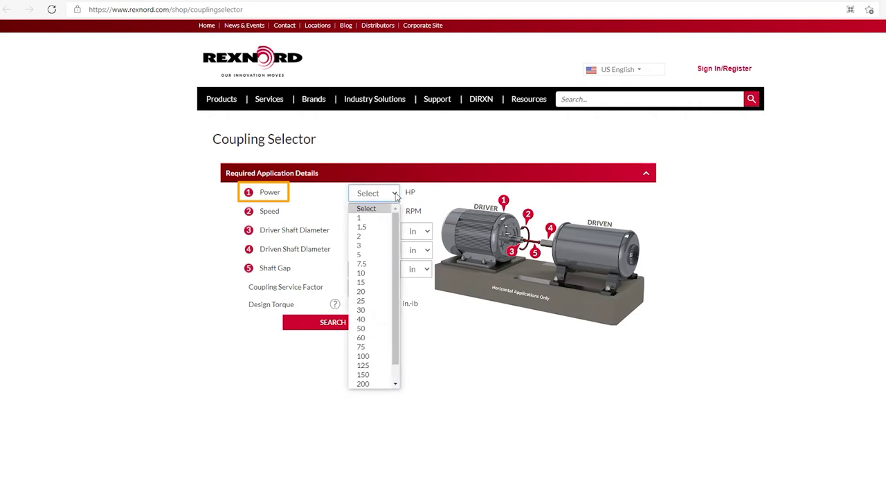
{"action": "left_click", "coordinate": [397, 386]}
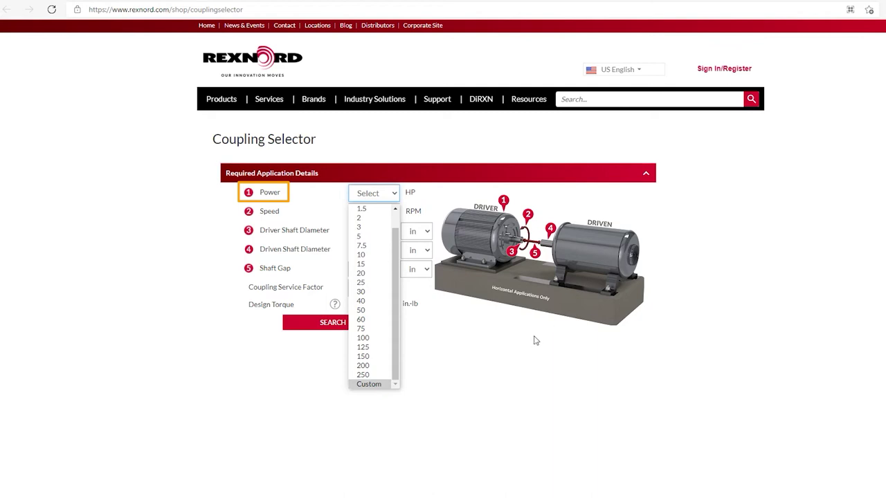
{"action": "left_click", "coordinate": [374, 274]}
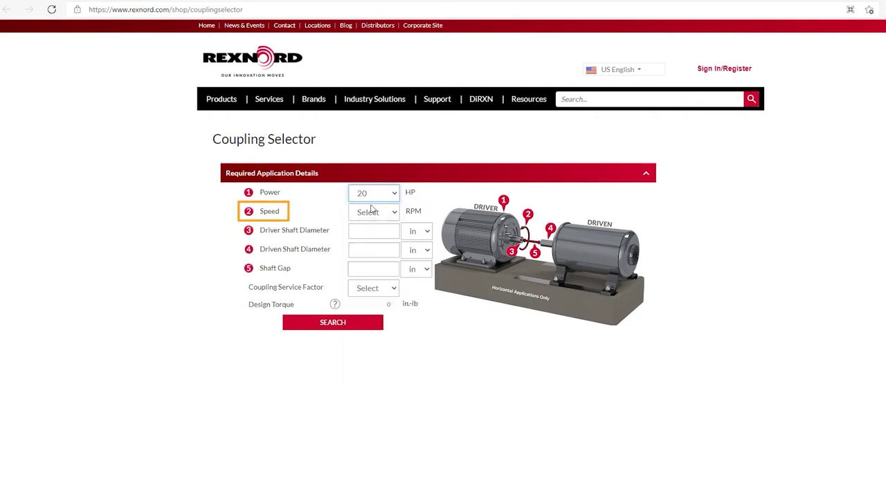
Set the speed to 1800 RPM so the driver shaft diameter fills in as 1.625 in
{"action": "left_click", "coordinate": [395, 216]}
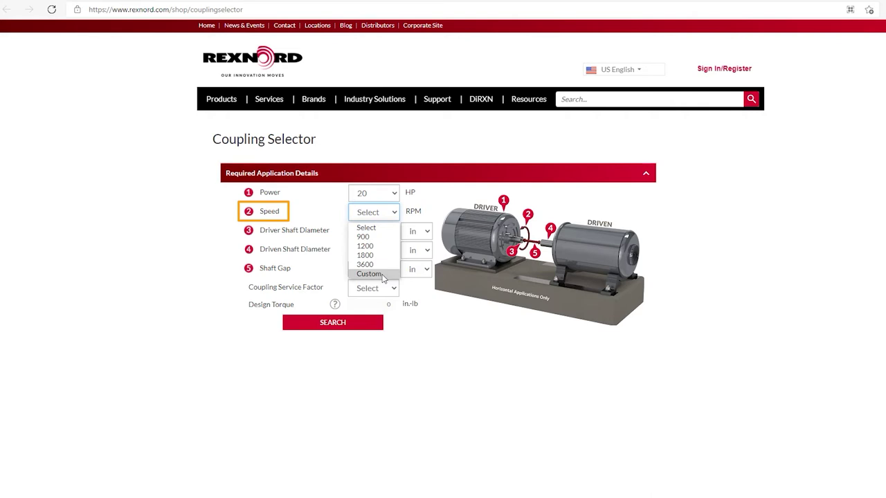
{"action": "left_click", "coordinate": [380, 255]}
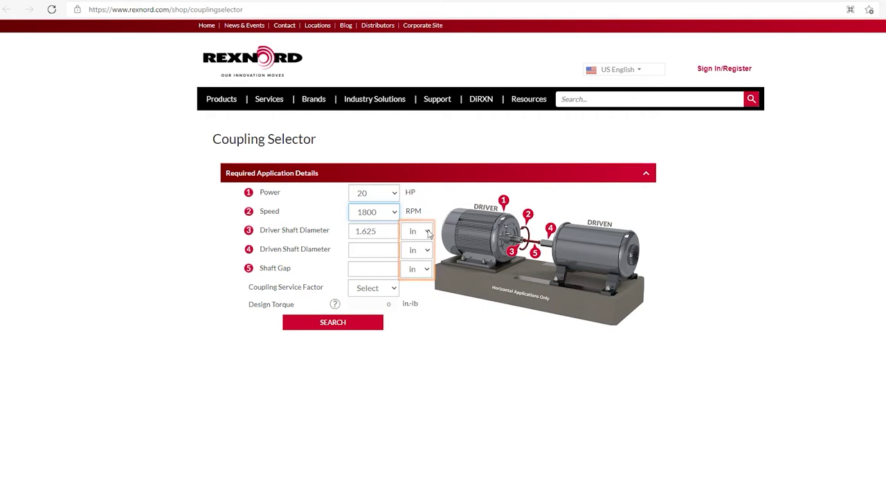
Switch the driven shaft diameter unit to mm and enter 60
{"action": "left_click", "coordinate": [427, 233]}
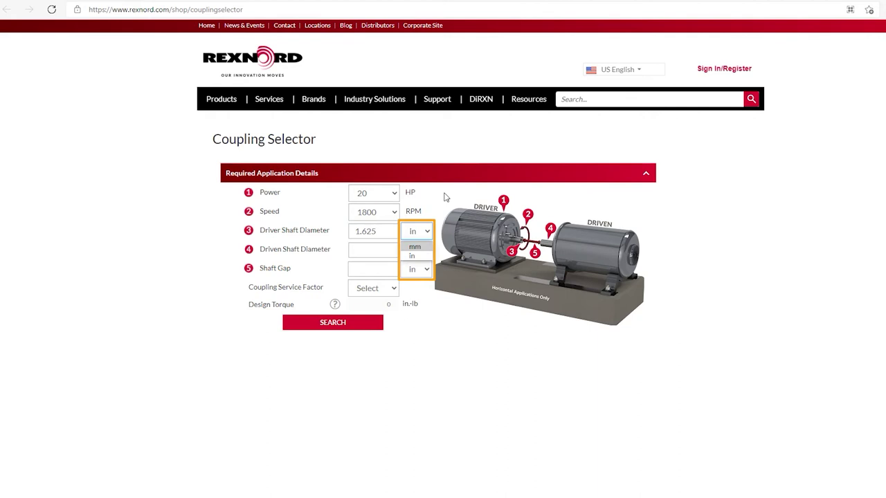
{"action": "left_click", "coordinate": [380, 254]}
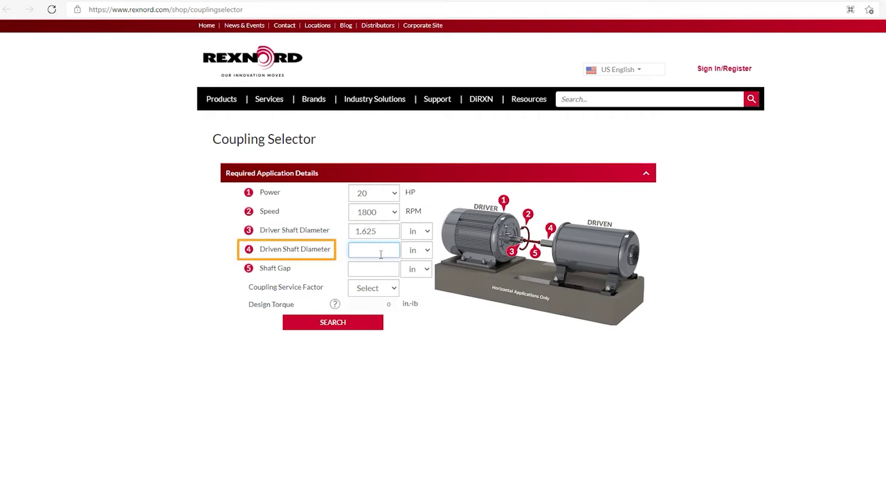
{"action": "left_click", "coordinate": [427, 252]}
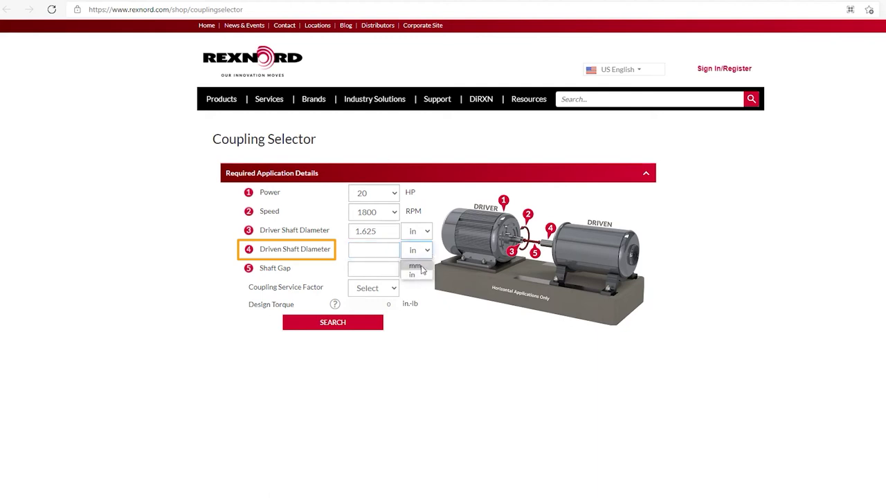
{"action": "left_click", "coordinate": [421, 268]}
{"action": "left_click", "coordinate": [369, 251]}
{"action": "type", "text": "60"}
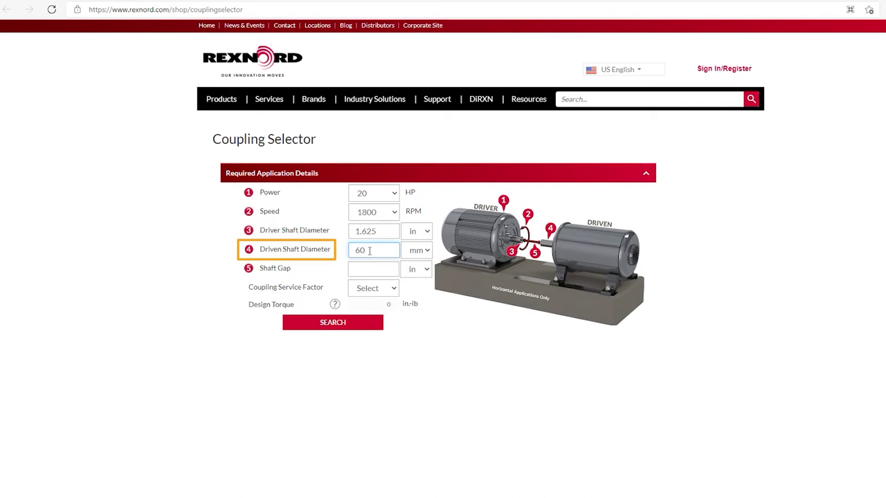
Enter .125 in as the shaft gap and bring up the coupling service factor choices
{"action": "left_click", "coordinate": [371, 270]}
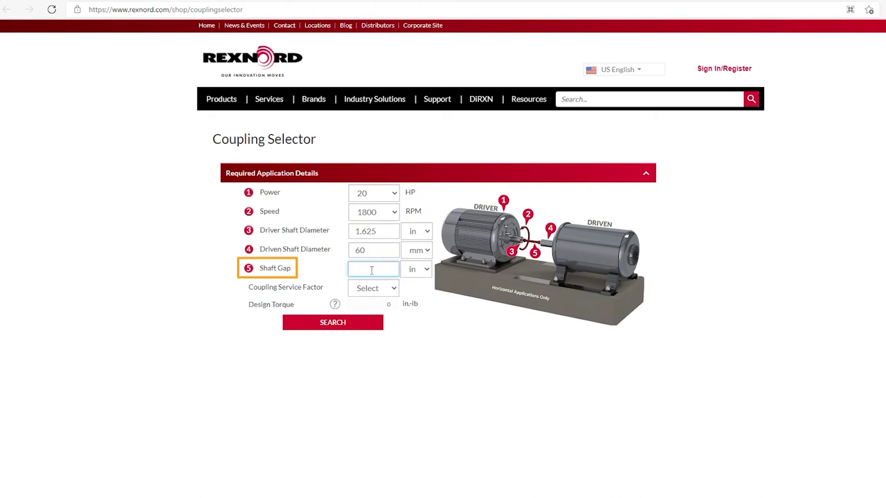
{"action": "type", "text": ".125"}
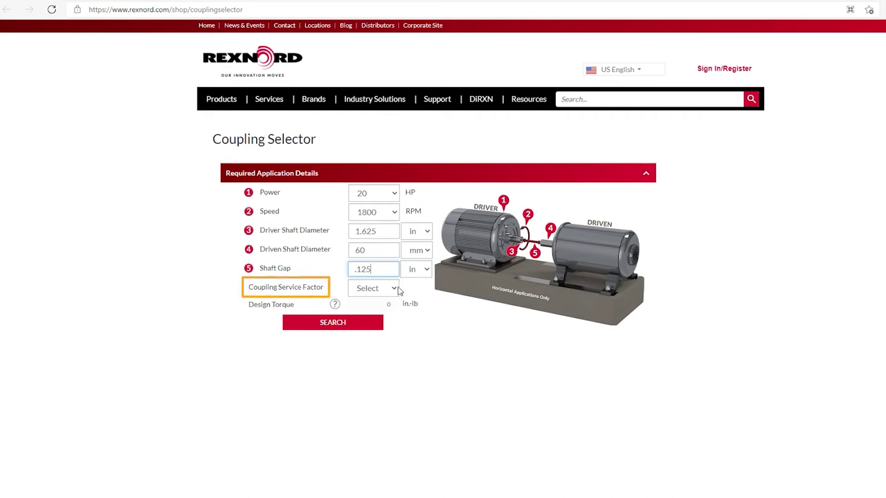
{"action": "left_click", "coordinate": [395, 290]}
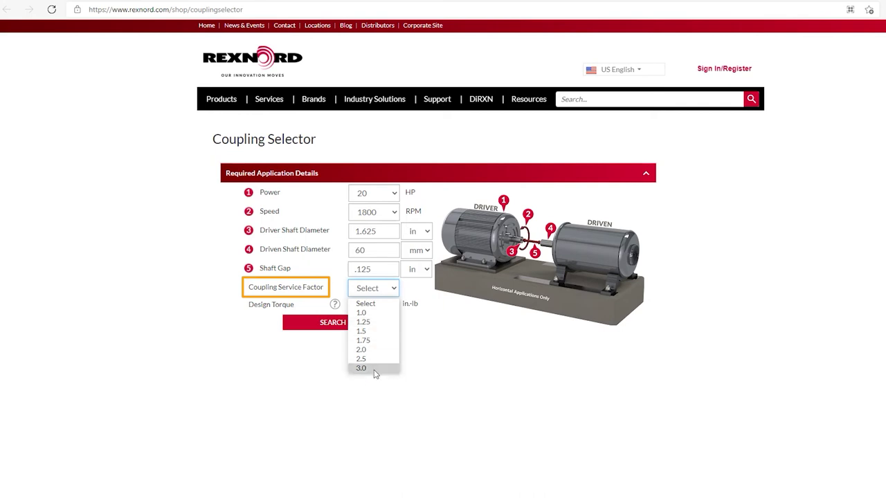
Set the coupling service factor to 2.0, giving 1401 in-lb design torque
{"action": "left_click", "coordinate": [375, 316]}
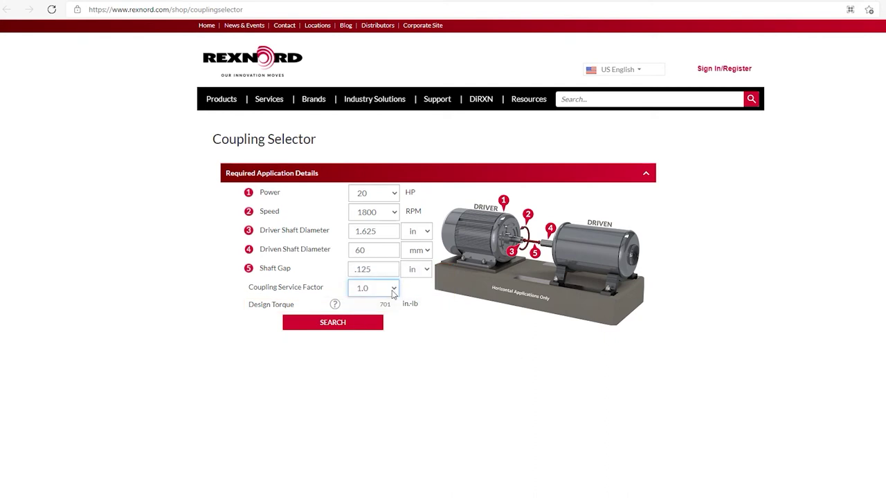
{"action": "left_click", "coordinate": [393, 288]}
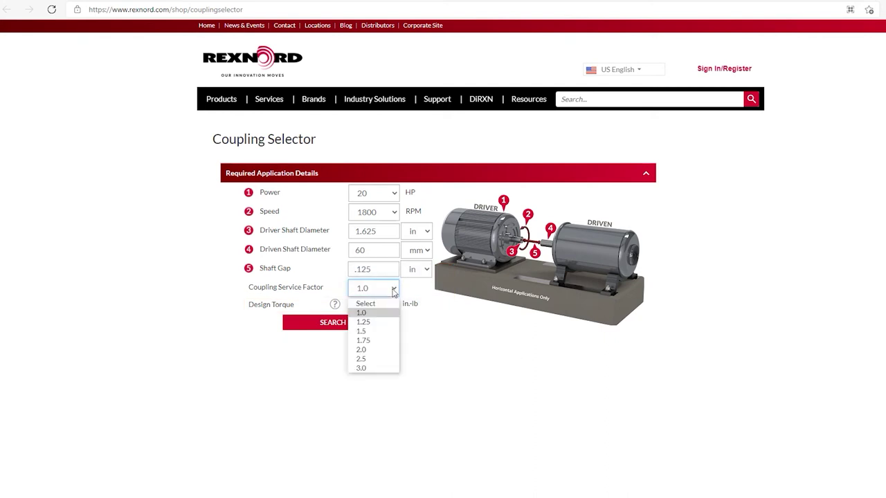
{"action": "left_click", "coordinate": [377, 349]}
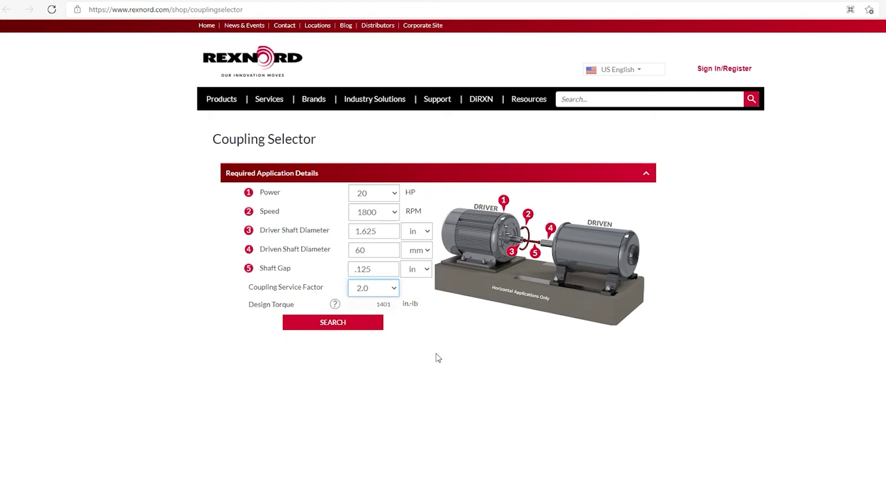
Search for couplings, listing Steelflex T10, Omega E Std, Lifelign G20 and Thomas 54RD
{"action": "left_click", "coordinate": [339, 323]}
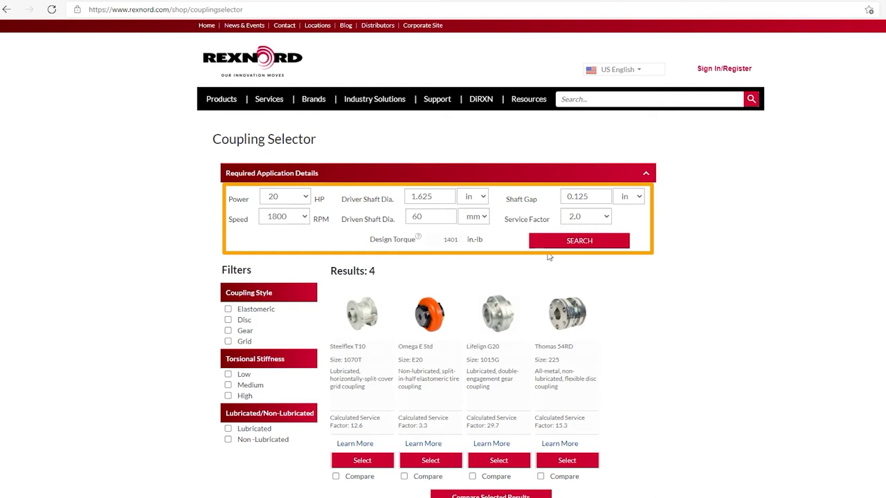
Change the service factor to 1.0 (701 in-lb design torque) and rerun the search
{"action": "left_click", "coordinate": [607, 218]}
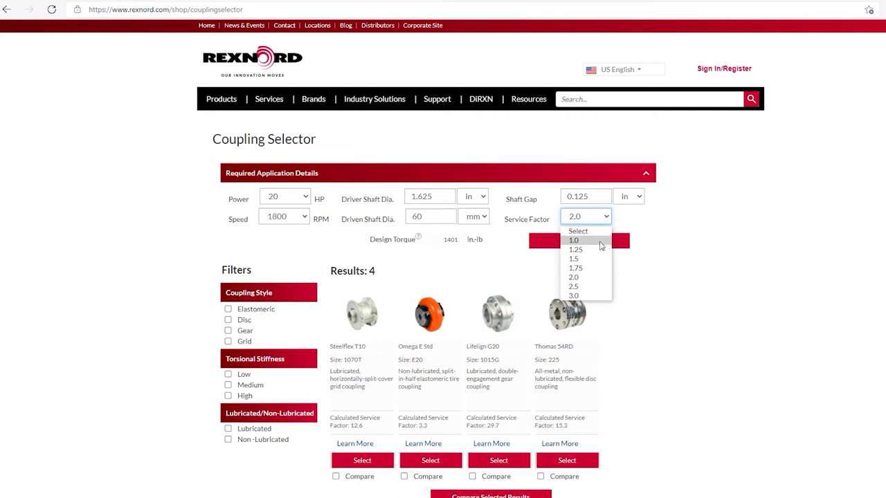
{"action": "left_click", "coordinate": [602, 246]}
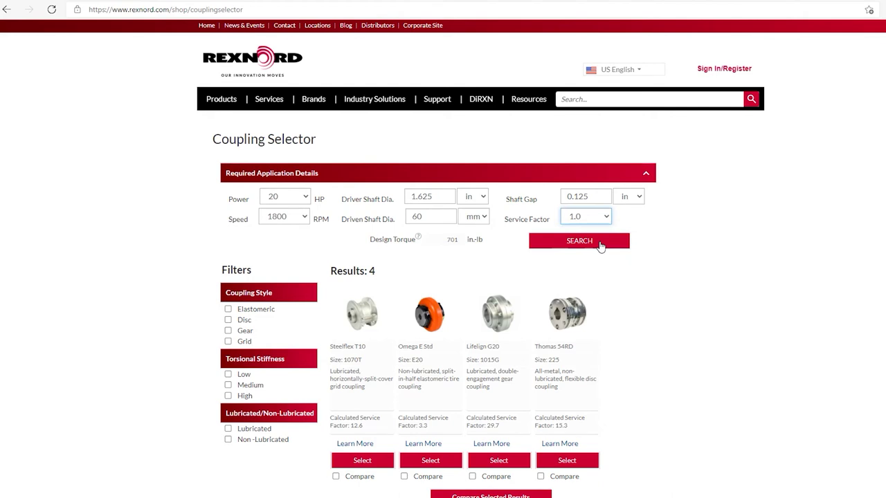
{"action": "left_click", "coordinate": [601, 246]}
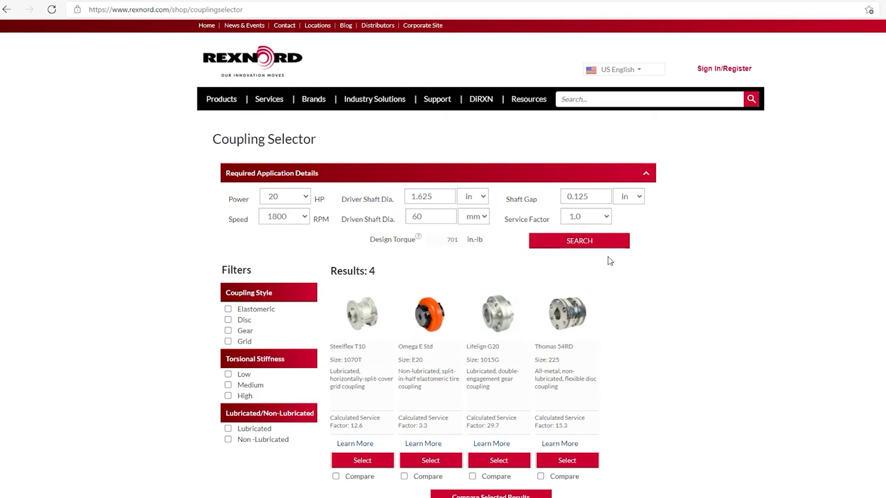
{"action": "scroll", "coordinate": [609, 261], "scroll_direction": "down", "scroll_amount": 1}
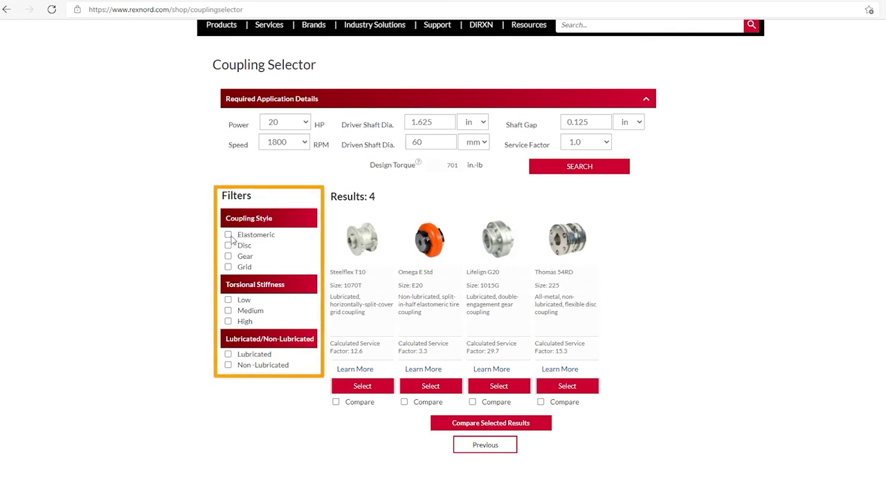
Filter coupling style to Elastomeric and Disc, leaving Omega E Std and Thomas 54RD
{"action": "left_click", "coordinate": [228, 235]}
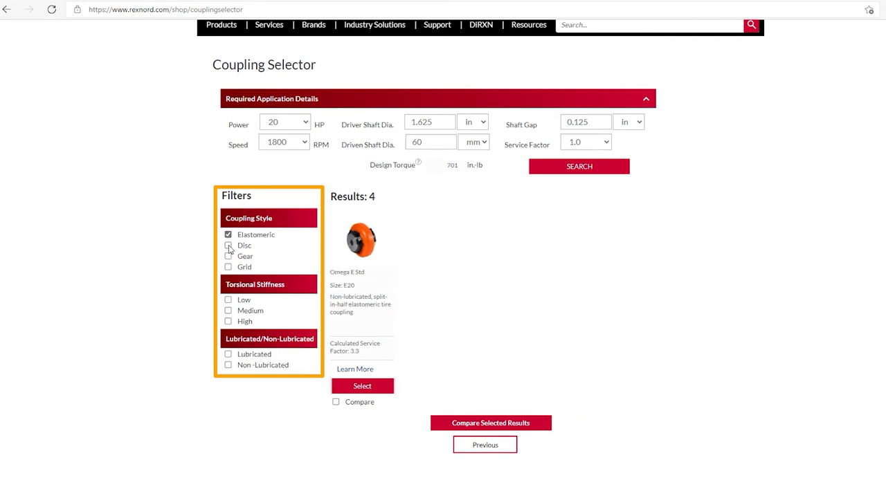
{"action": "left_click", "coordinate": [229, 246]}
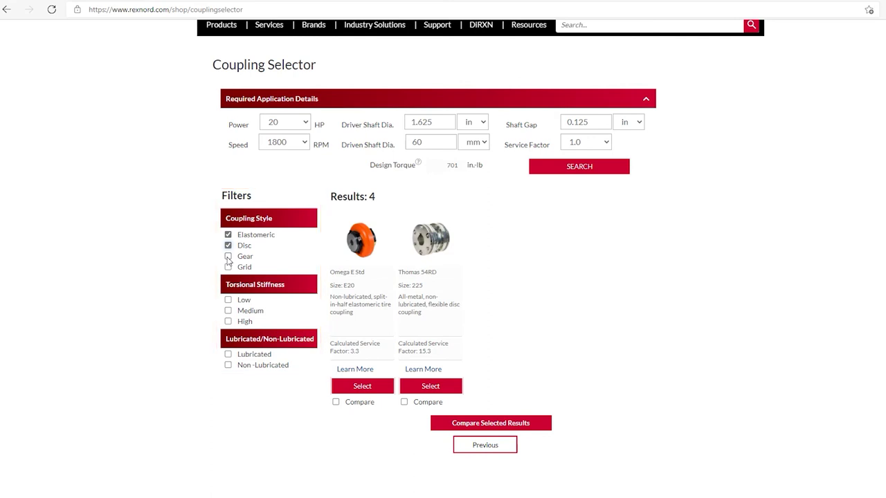
{"action": "left_click", "coordinate": [229, 247]}
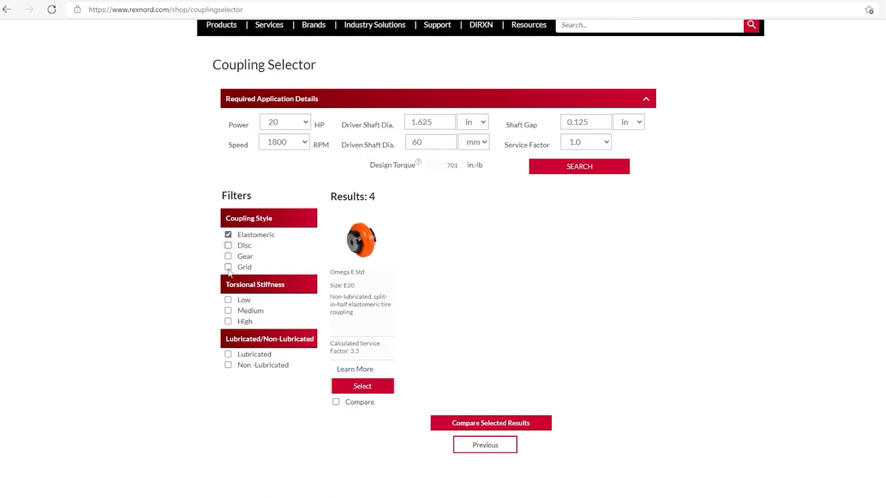
{"action": "left_click", "coordinate": [229, 246]}
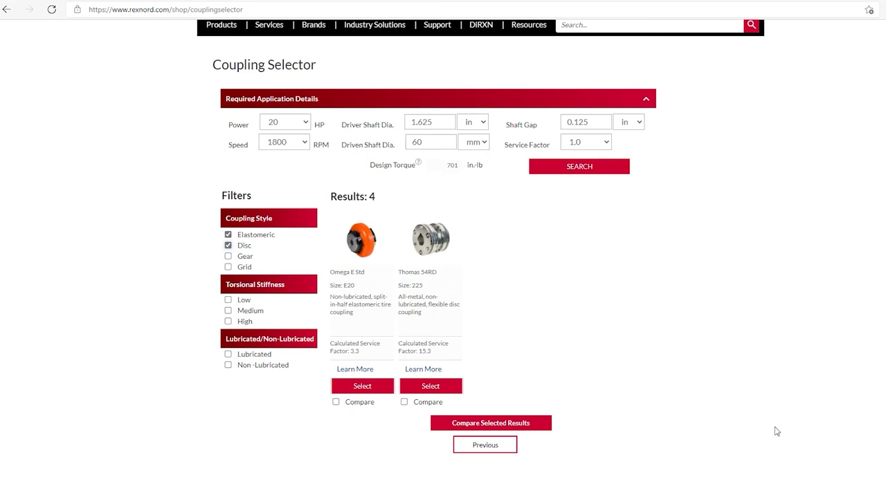
Mark Omega E Std and Thomas 54RD for comparison and compare them side by side
{"action": "left_click", "coordinate": [336, 402]}
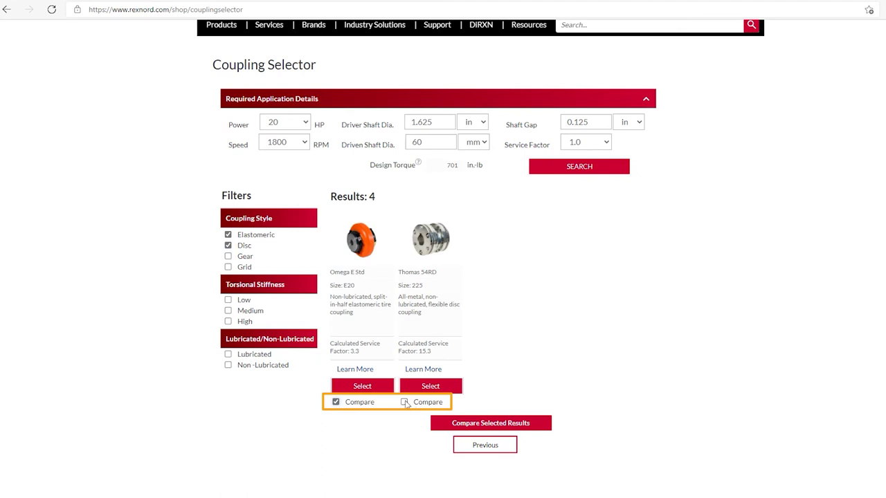
{"action": "left_click", "coordinate": [405, 402]}
{"action": "left_click", "coordinate": [470, 425]}
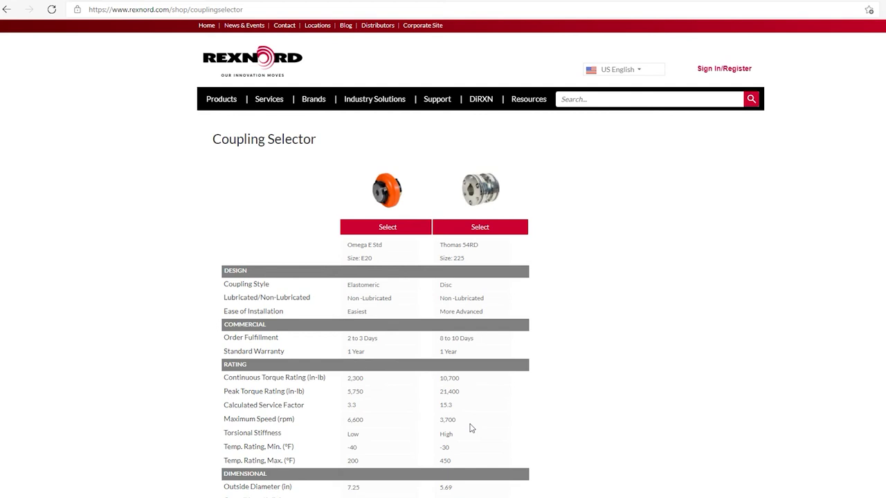
Scroll through the Omega E Std vs Thomas 54RD comparison table and back to the top
{"action": "scroll", "coordinate": [470, 428], "scroll_direction": "down", "scroll_amount": 3}
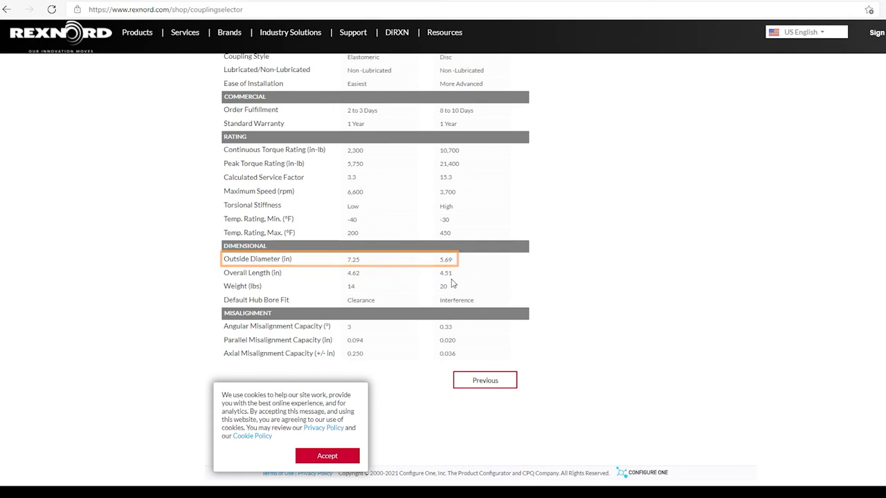
{"action": "scroll", "coordinate": [452, 283], "scroll_direction": "up", "scroll_amount": 1}
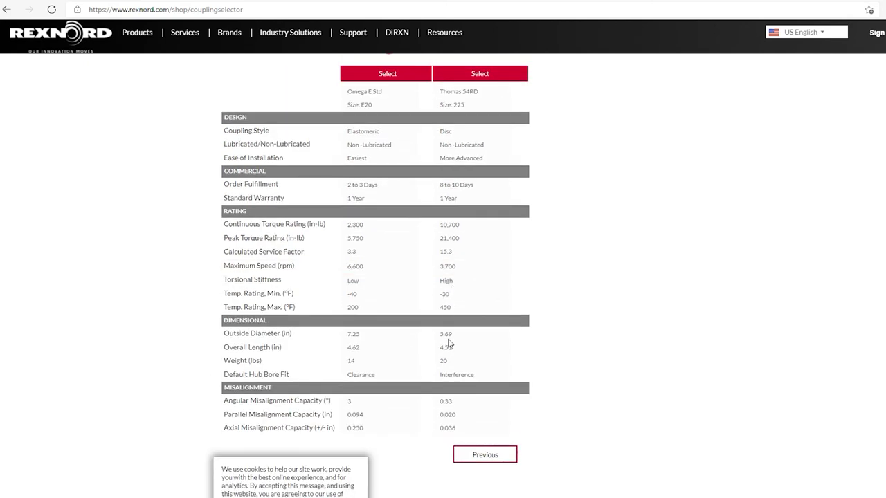
{"action": "scroll", "coordinate": [453, 343], "scroll_direction": "up", "scroll_amount": 2}
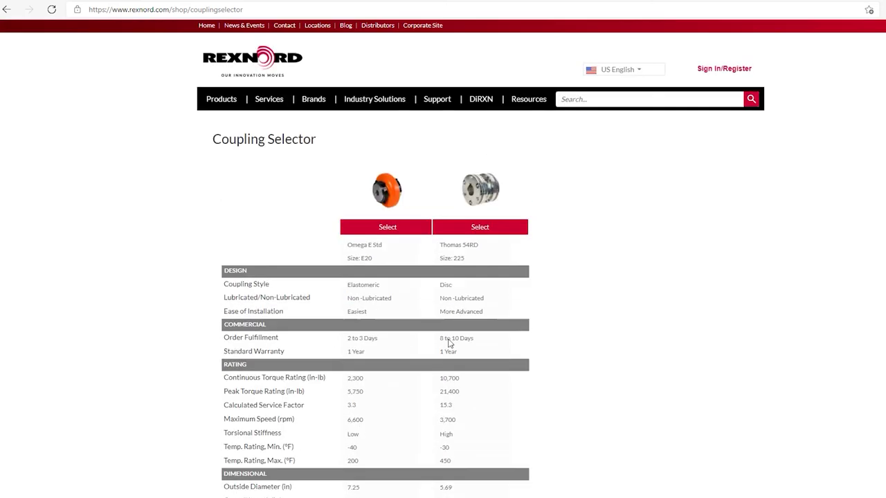
Select the Thomas 54RD coupling to open the S54RD size 125 configuration form
{"action": "left_click", "coordinate": [466, 232]}
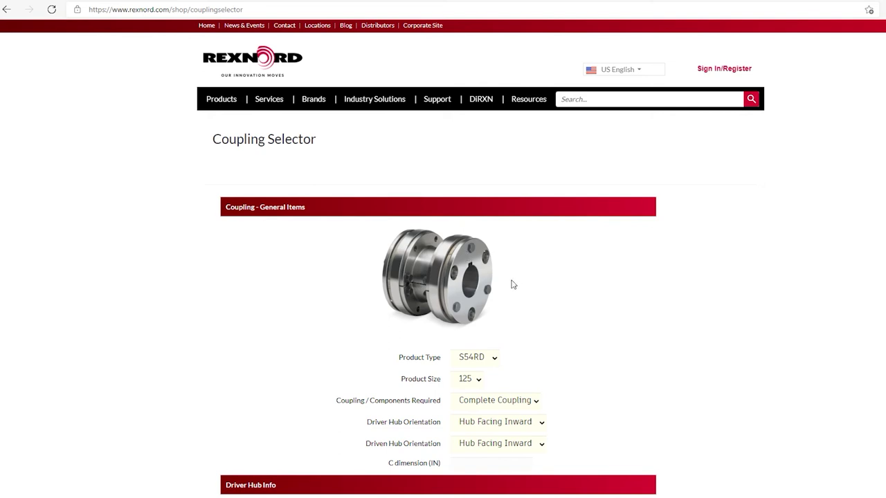
{"action": "scroll", "coordinate": [520, 290], "scroll_direction": "down", "scroll_amount": 1}
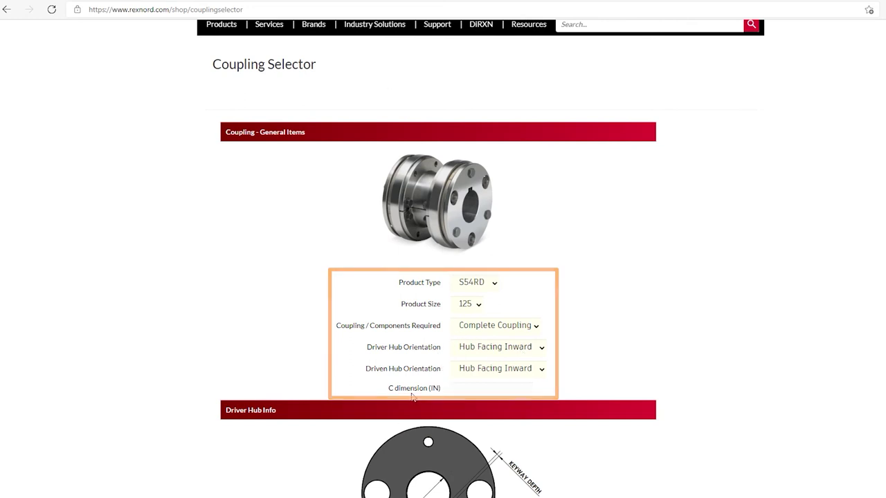
{"action": "scroll", "coordinate": [411, 388], "scroll_direction": "down", "scroll_amount": 2}
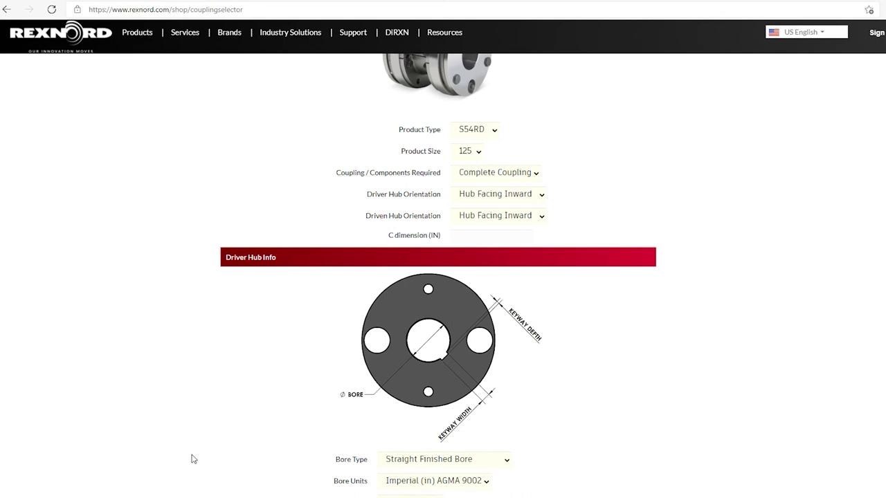
{"action": "scroll", "coordinate": [193, 459], "scroll_direction": "down", "scroll_amount": 1}
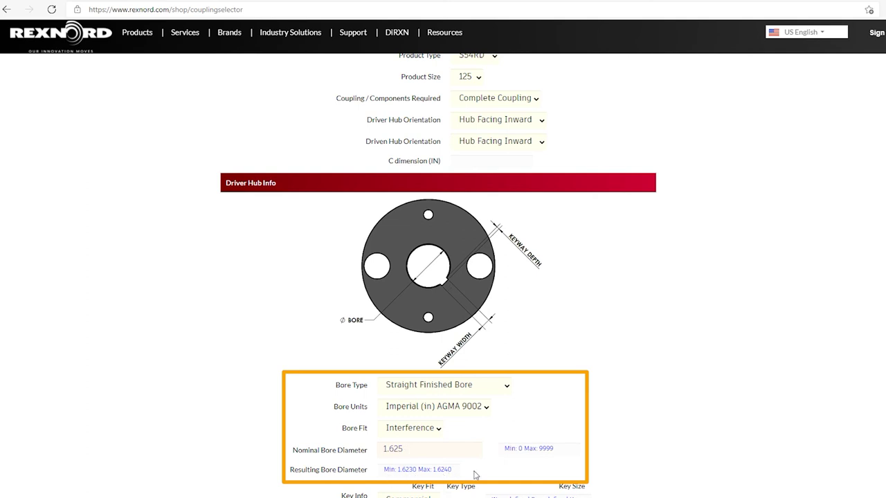
{"action": "left_click", "coordinate": [438, 430]}
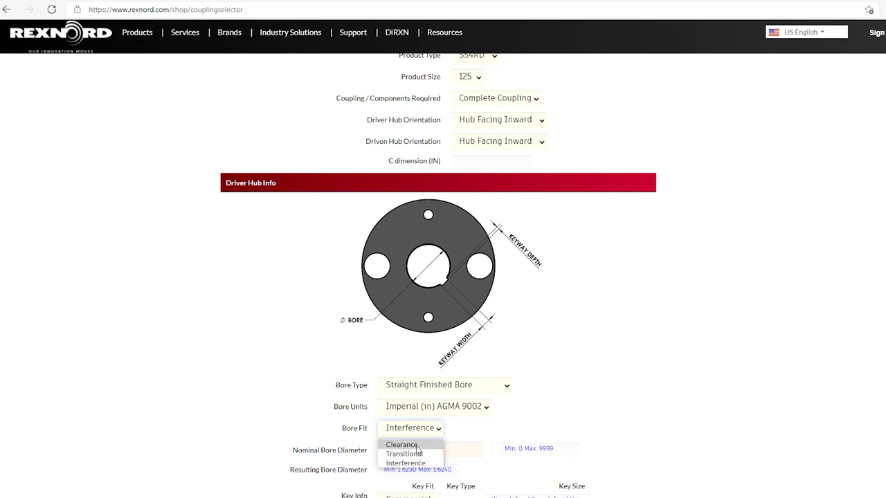
{"action": "left_click", "coordinate": [418, 447]}
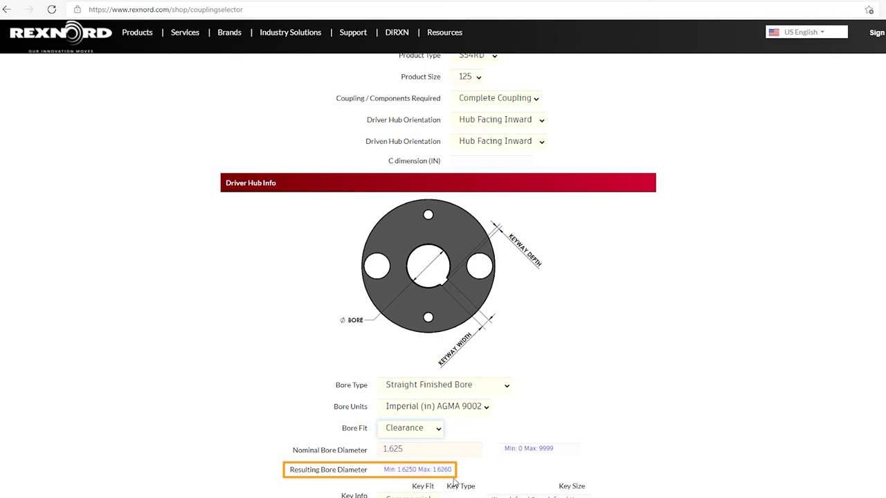
{"action": "left_click", "coordinate": [438, 429]}
{"action": "left_click", "coordinate": [431, 464]}
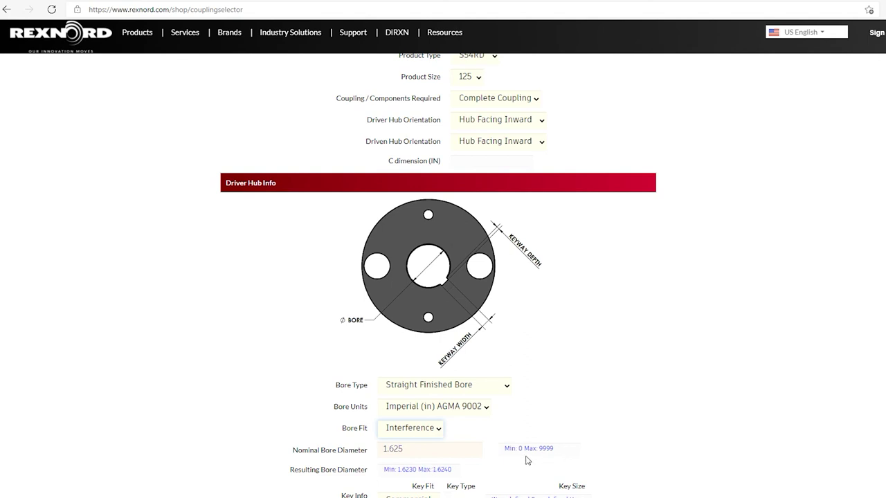
{"action": "scroll", "coordinate": [527, 461], "scroll_direction": "down", "scroll_amount": 1}
{"action": "scroll", "coordinate": [527, 460], "scroll_direction": "down", "scroll_amount": 1}
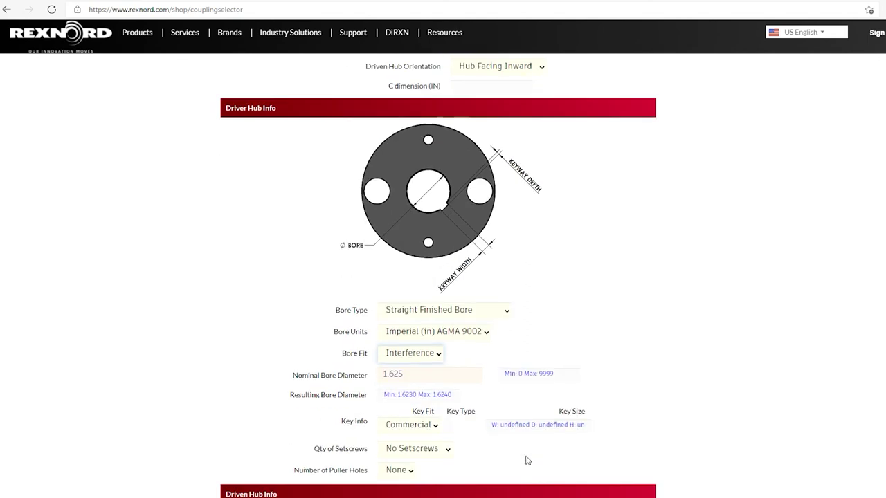
{"action": "left_click", "coordinate": [449, 451]}
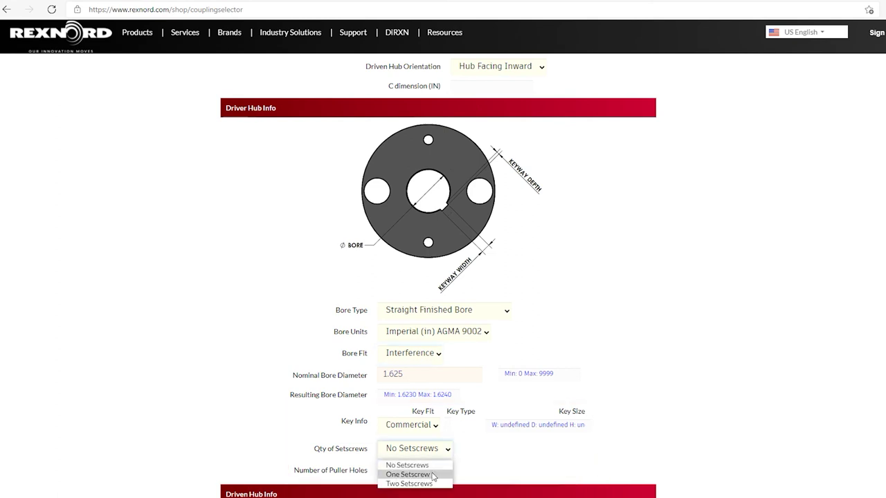
{"action": "left_click", "coordinate": [430, 475]}
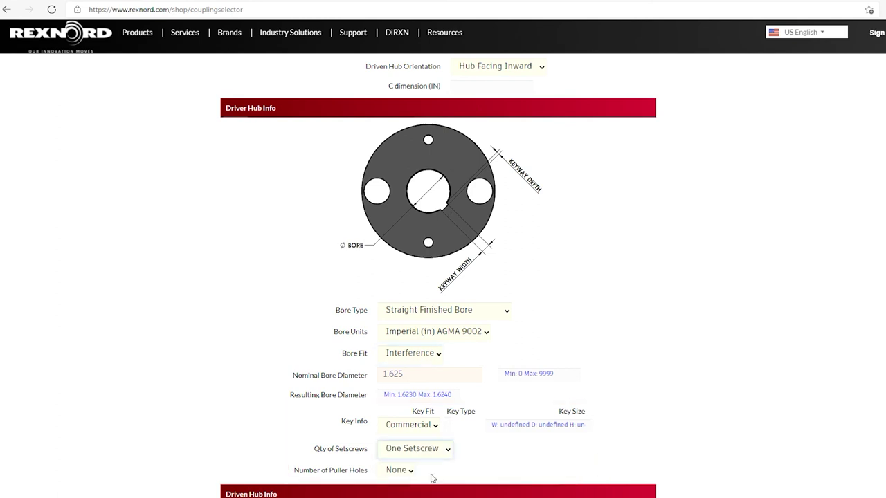
{"action": "left_click", "coordinate": [449, 452]}
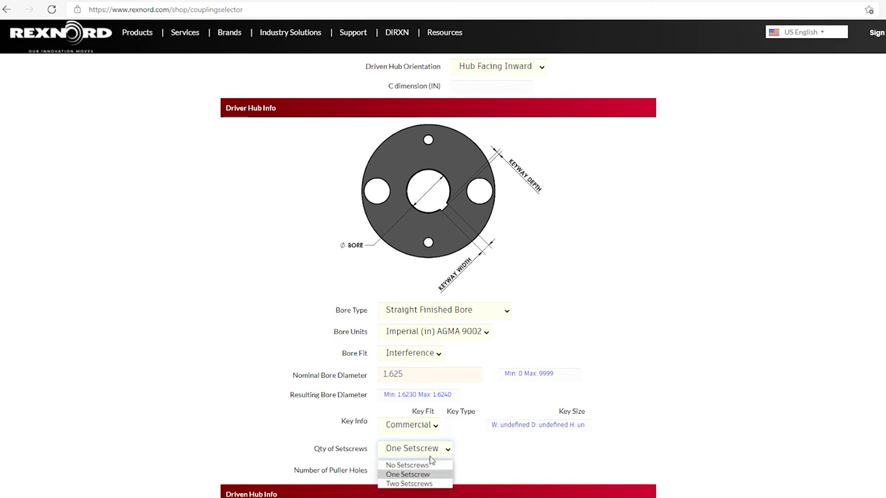
{"action": "left_click", "coordinate": [431, 461]}
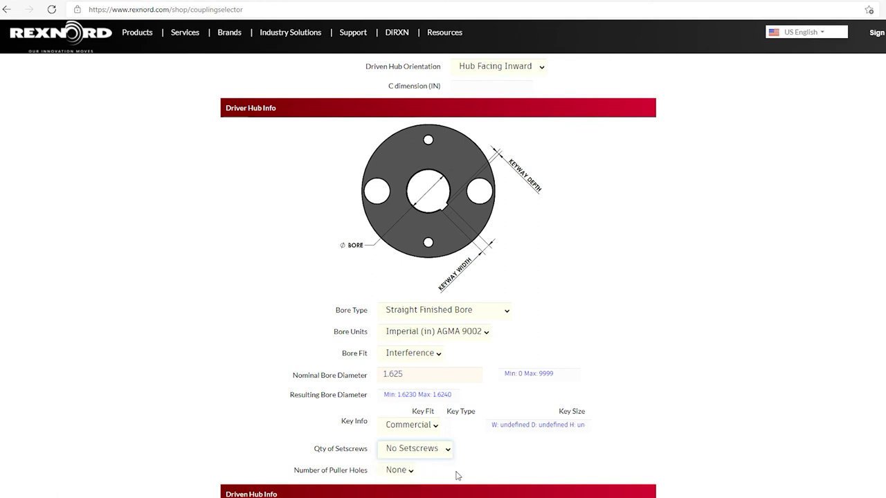
{"action": "scroll", "coordinate": [456, 476], "scroll_direction": "down", "scroll_amount": 1}
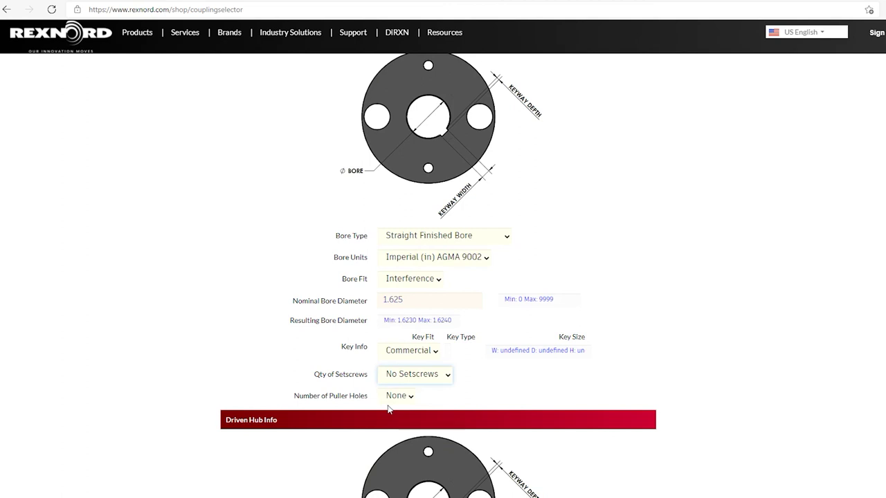
{"action": "scroll", "coordinate": [388, 409], "scroll_direction": "down", "scroll_amount": 4}
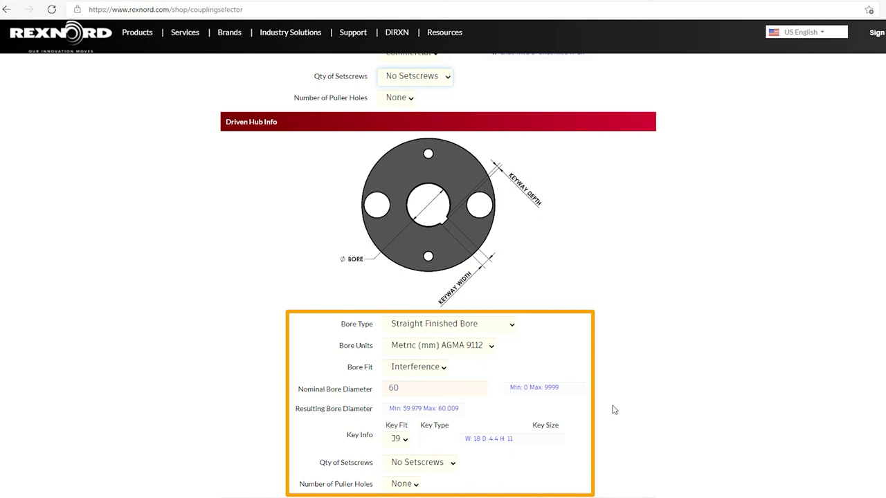
{"action": "scroll", "coordinate": [619, 409], "scroll_direction": "down", "scroll_amount": 1}
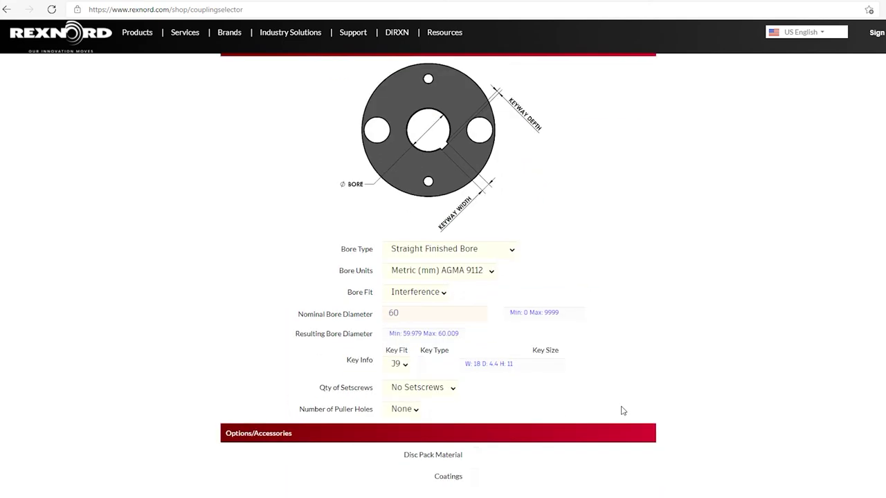
{"action": "scroll", "coordinate": [622, 410], "scroll_direction": "down", "scroll_amount": 1}
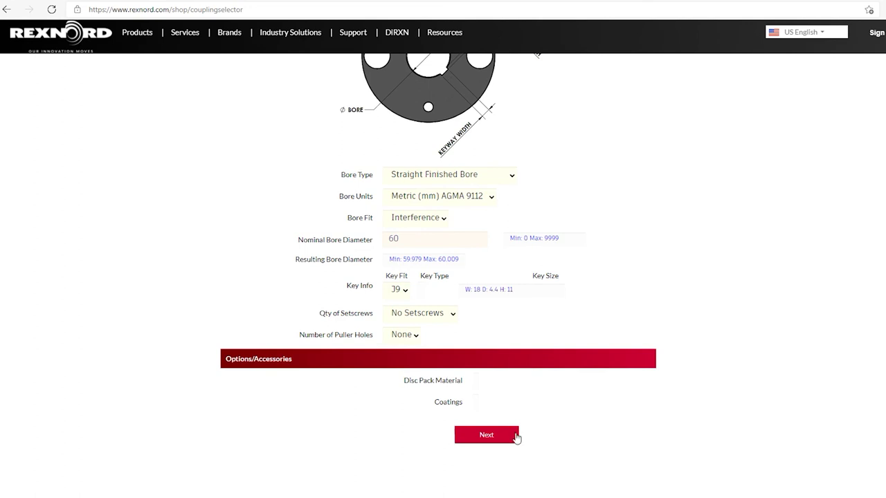
Submit the S54RD-125 configuration with Next to show the Coupling Results summary
{"action": "left_click", "coordinate": [486, 435]}
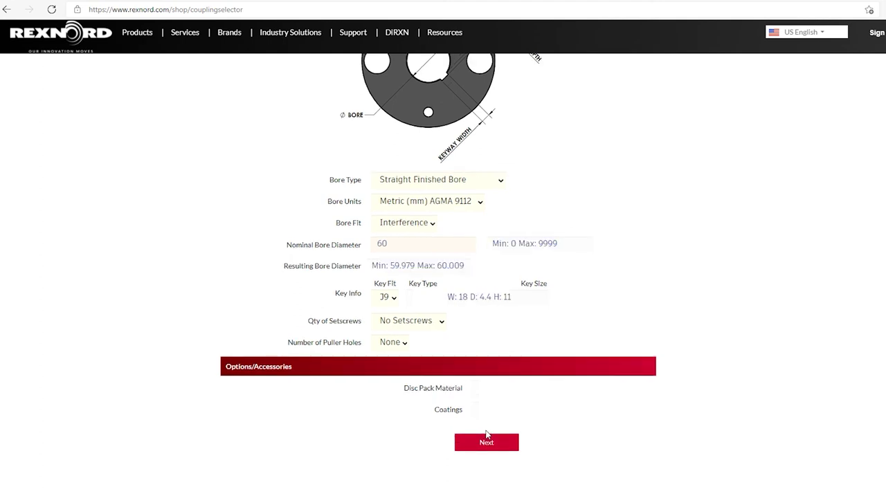